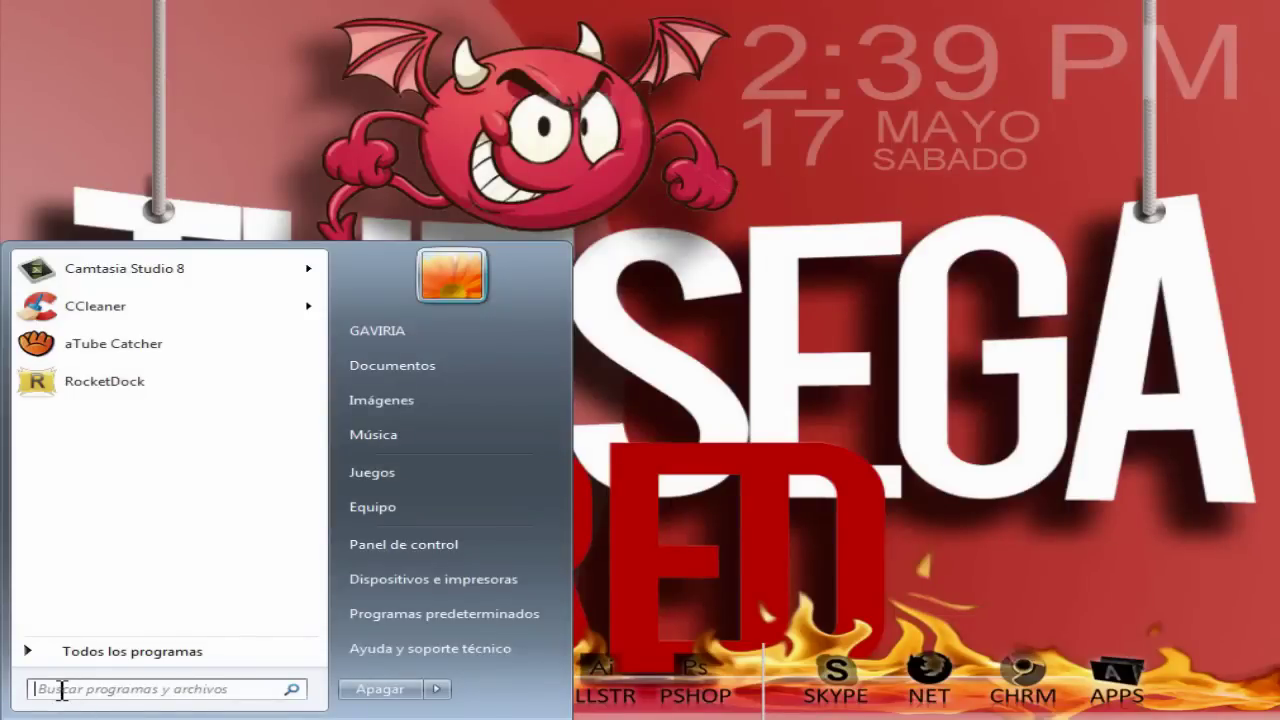
Search for msconfig and open the System Configuration tool
{"action": "left_click", "coordinate": [61, 689]}
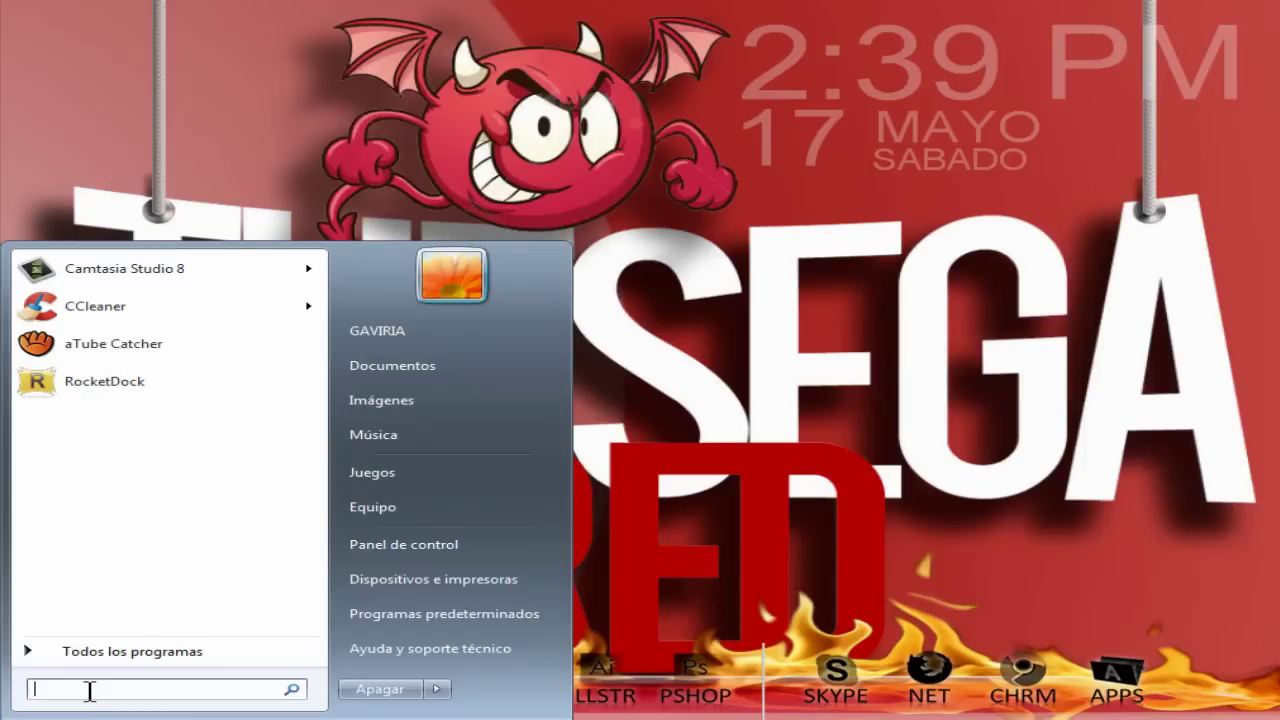
{"action": "type", "text": "msc"}
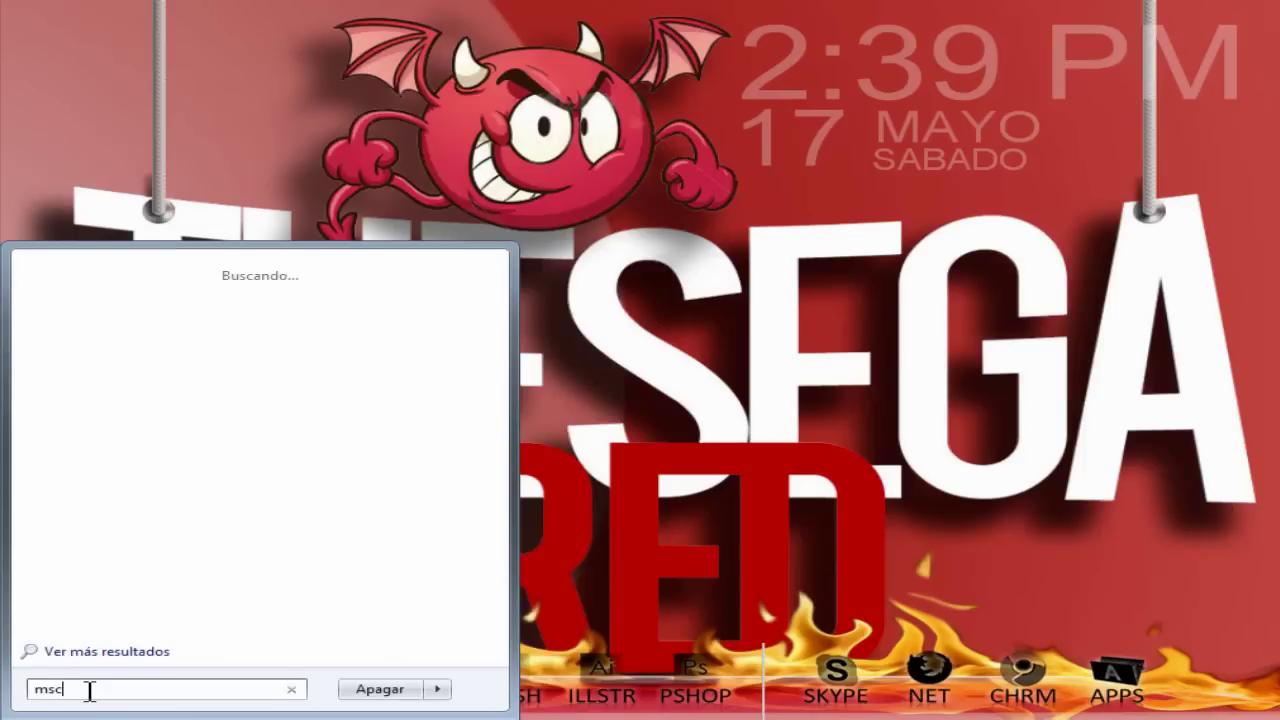
{"action": "type", "text": "onfig"}
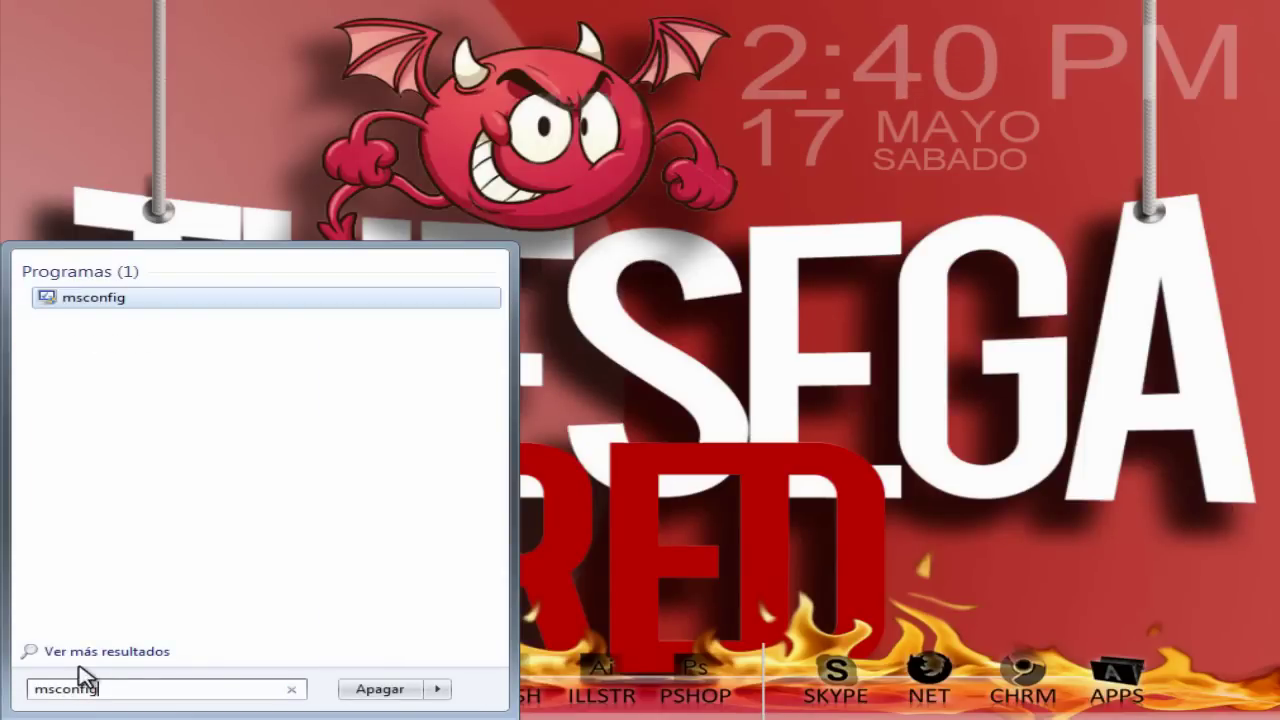
{"action": "left_click", "coordinate": [76, 298]}
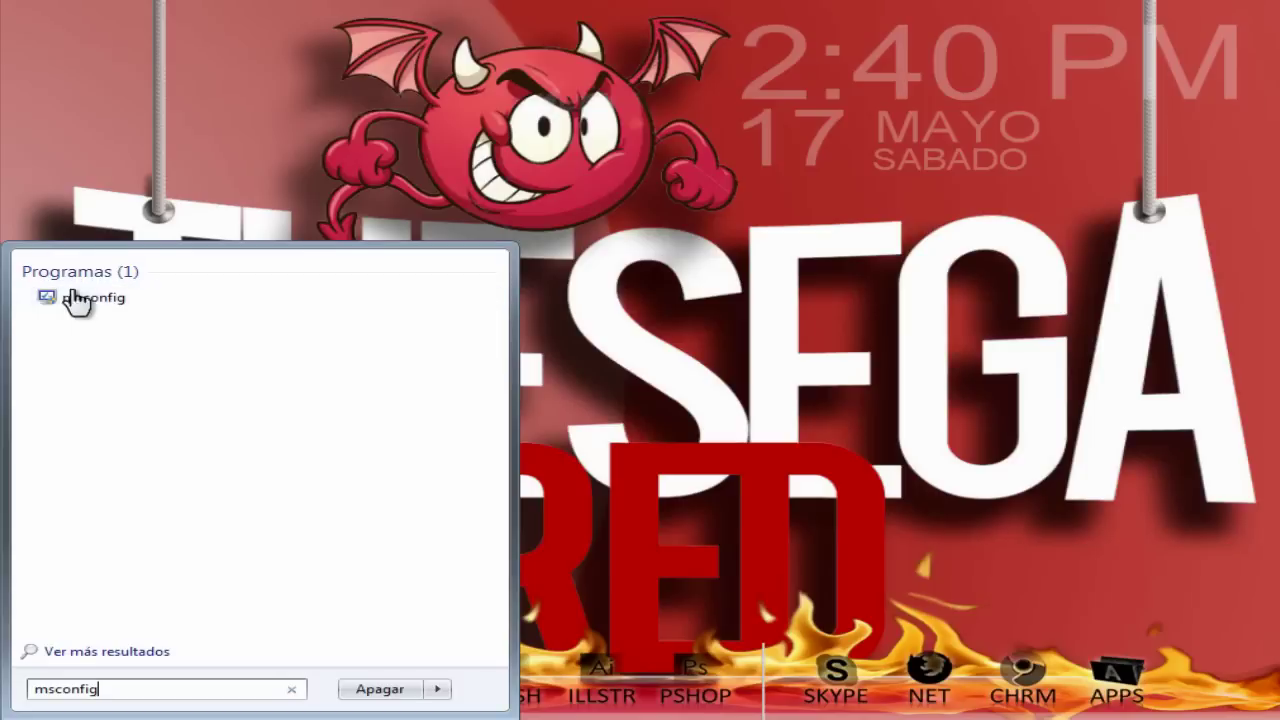
{"action": "left_click", "coordinate": [90, 300]}
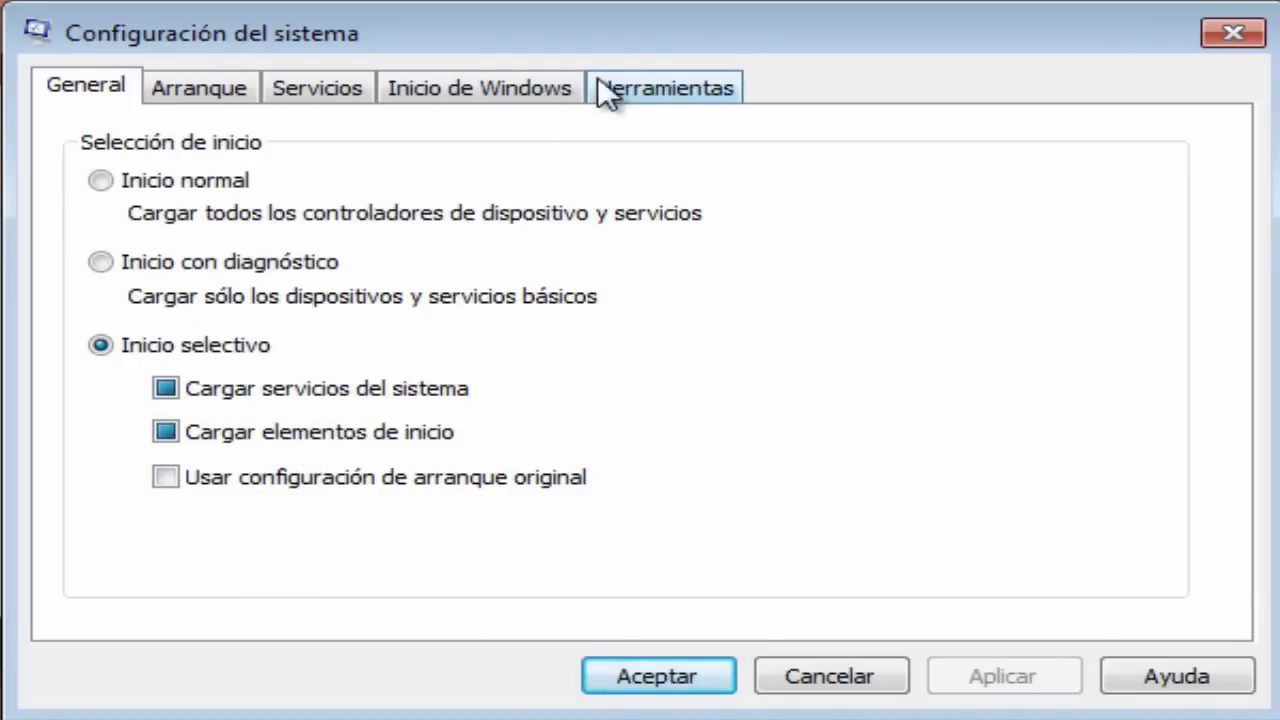
Review the available system tools and the Windows startup items, toggling the Apple Push entry on and back off
{"action": "left_click", "coordinate": [664, 110]}
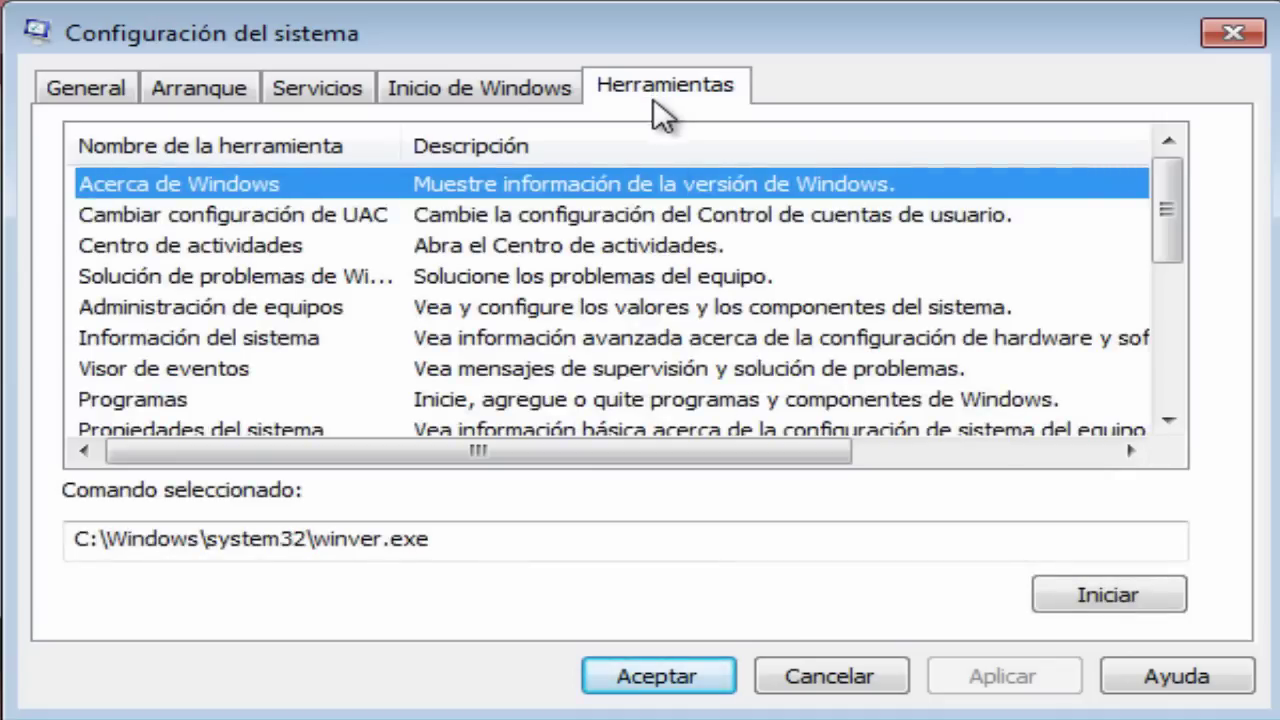
{"action": "mouse_move", "coordinate": [1172, 212]}
{"action": "left_mouse_down"}
{"action": "mouse_move", "coordinate": [1108, 318]}
{"action": "mouse_move", "coordinate": [1114, 349]}
{"action": "mouse_move", "coordinate": [1178, 192]}
{"action": "left_mouse_up"}
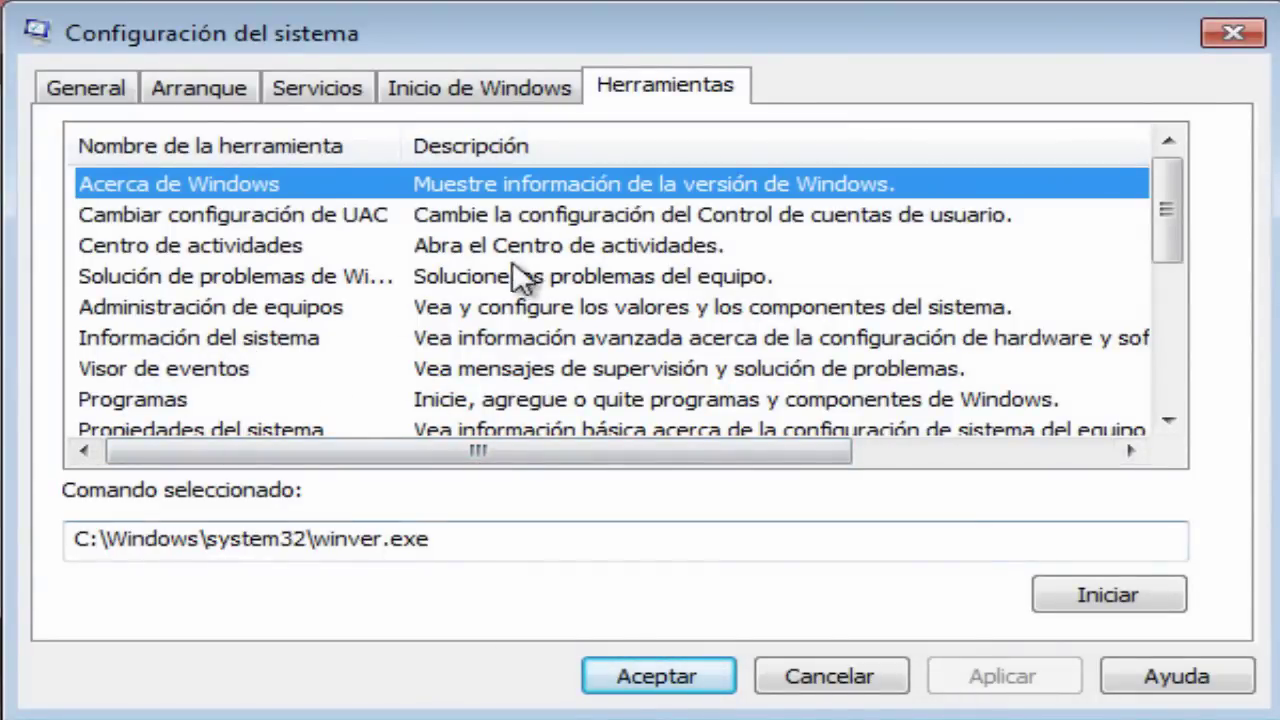
{"action": "left_click", "coordinate": [527, 88]}
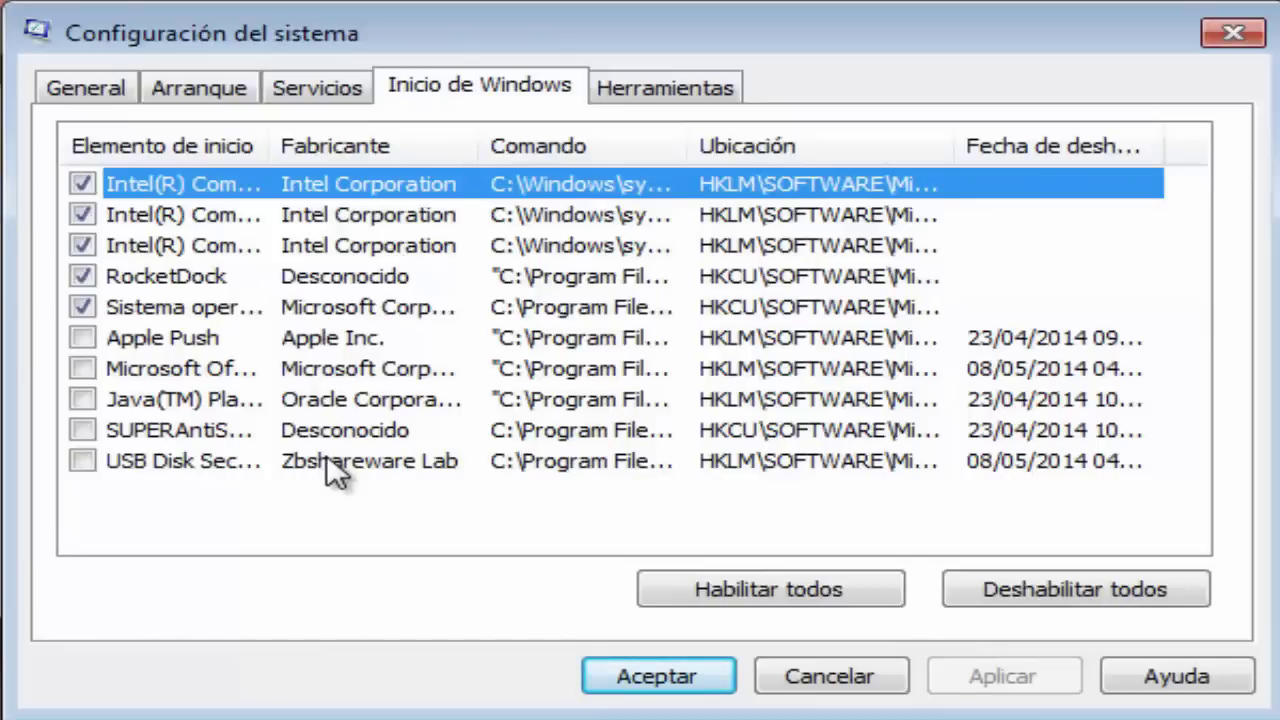
{"action": "left_click", "coordinate": [84, 339]}
{"action": "left_click", "coordinate": [84, 339]}
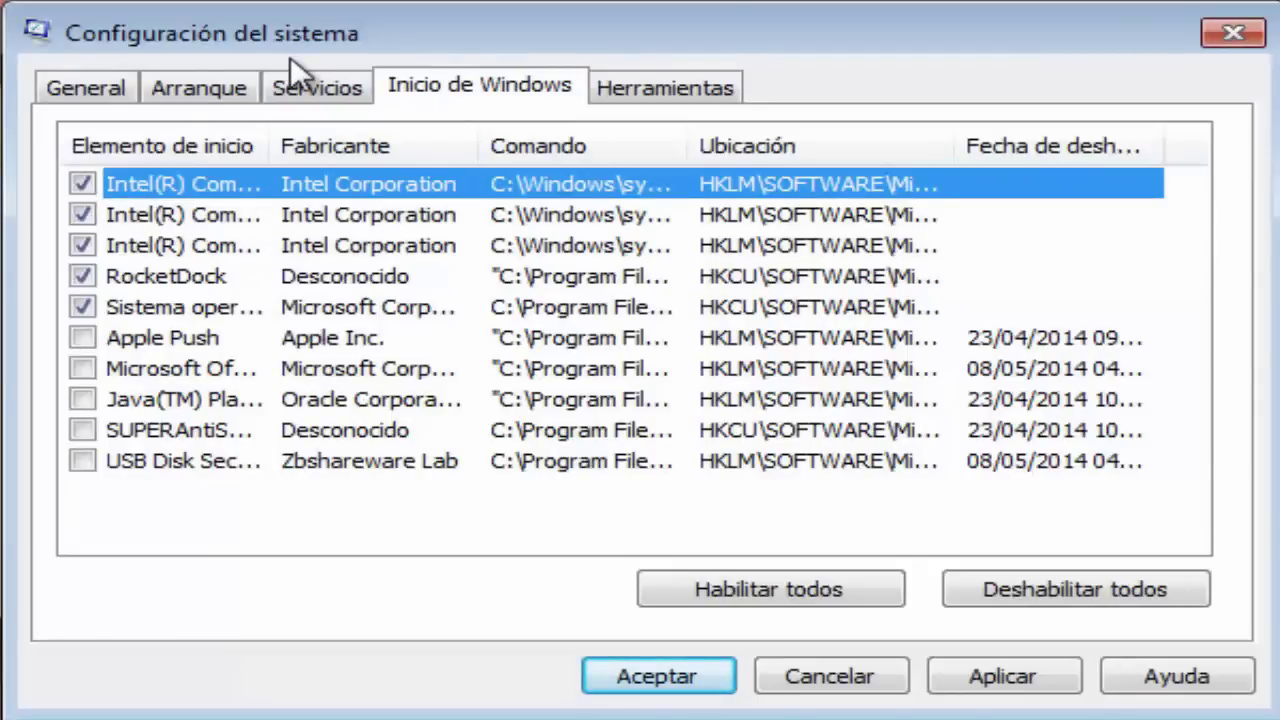
Hide all Microsoft services in the services list and disable Foxit Cloud Safe Update Service
{"action": "left_click", "coordinate": [320, 85]}
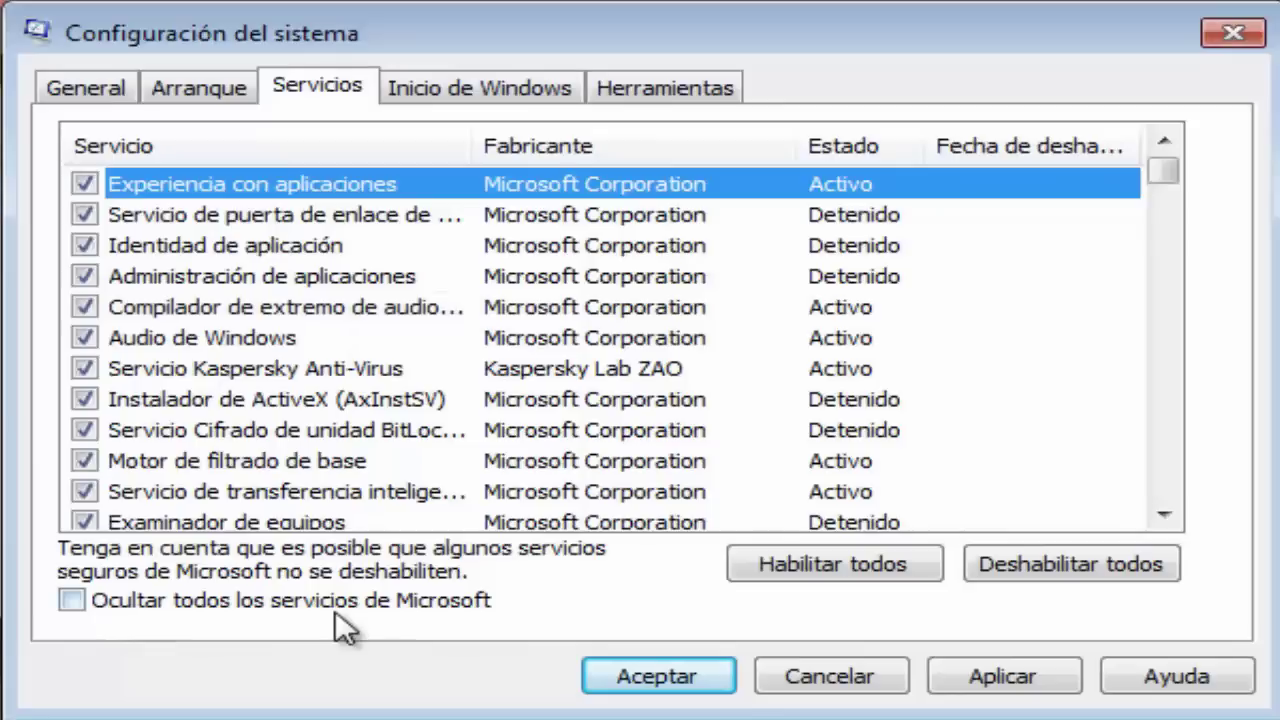
{"action": "left_click", "coordinate": [72, 600]}
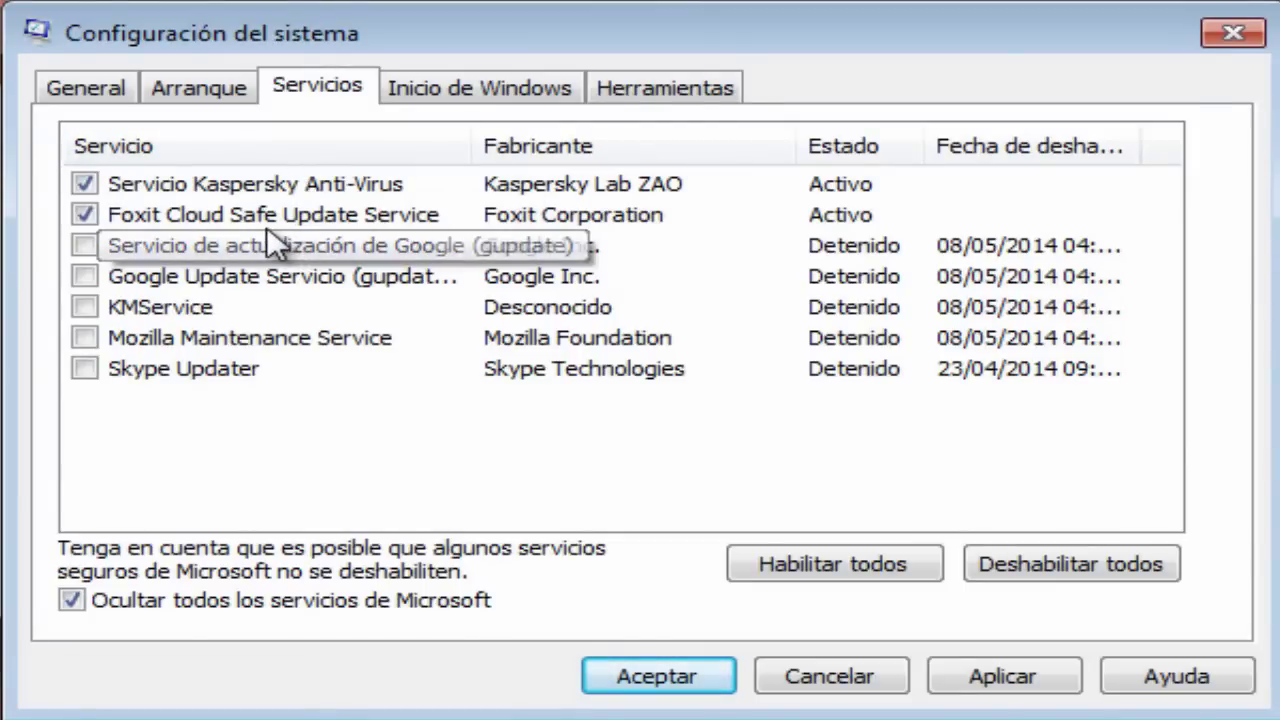
{"action": "left_click", "coordinate": [78, 216]}
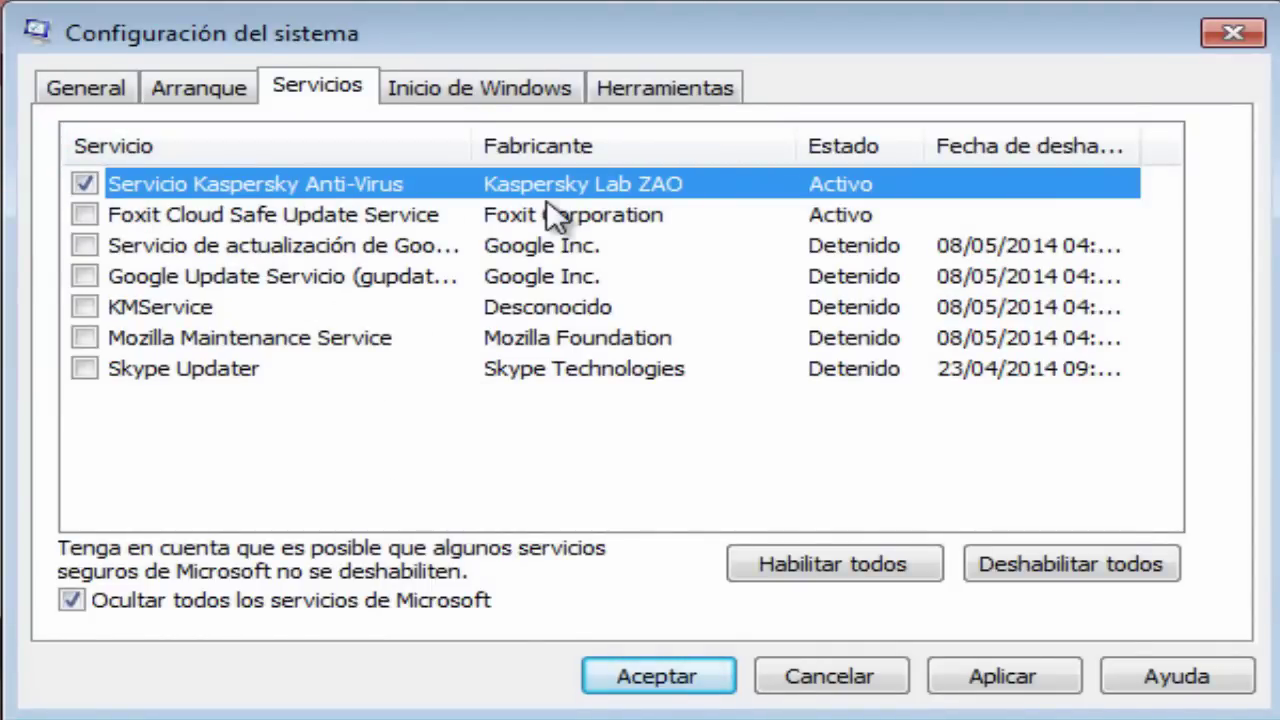
Open the advanced boot options for Windows 7 and turn off the processor-count and maximum-memory settings
{"action": "left_click", "coordinate": [201, 86]}
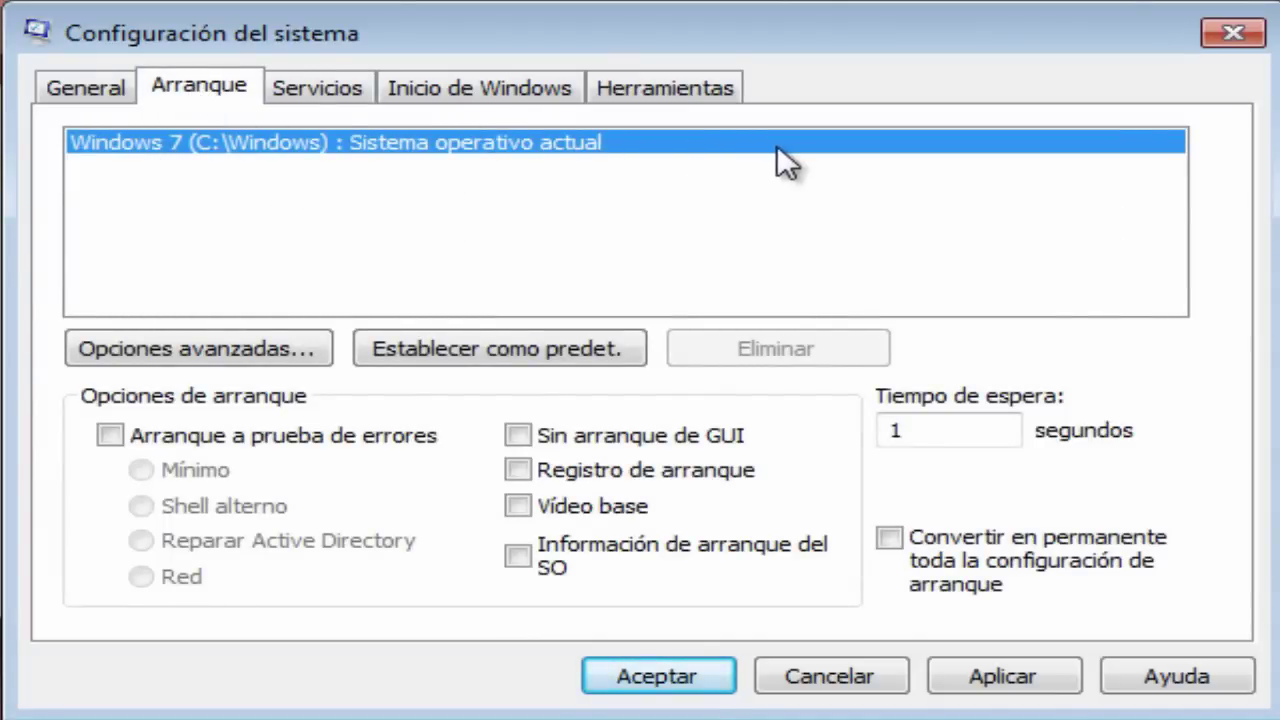
{"action": "left_click", "coordinate": [217, 354]}
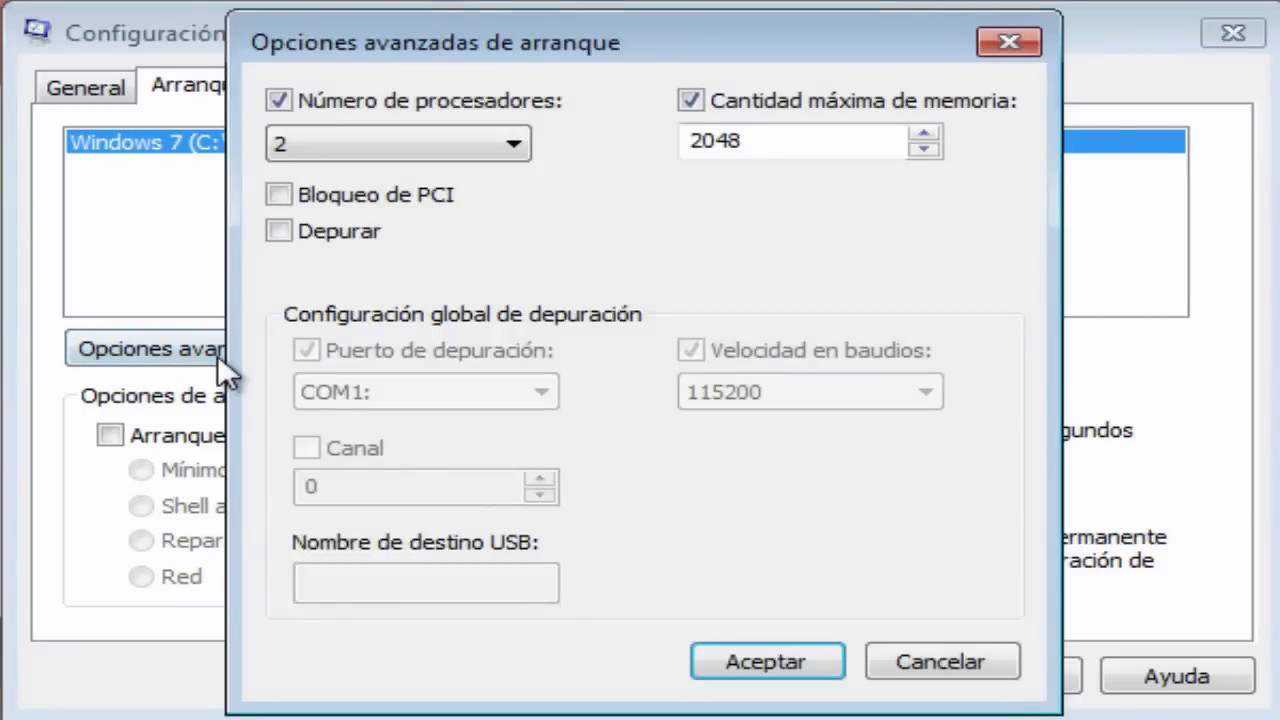
{"action": "left_click", "coordinate": [279, 100]}
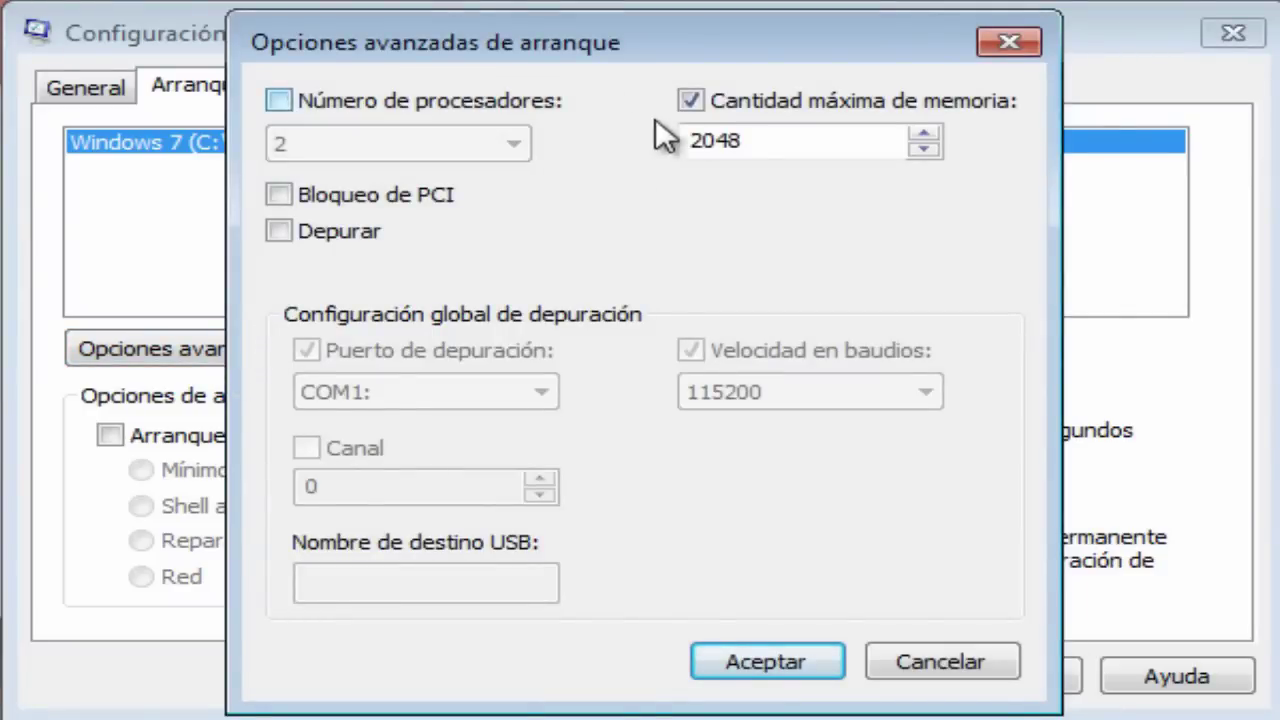
{"action": "left_click", "coordinate": [690, 100]}
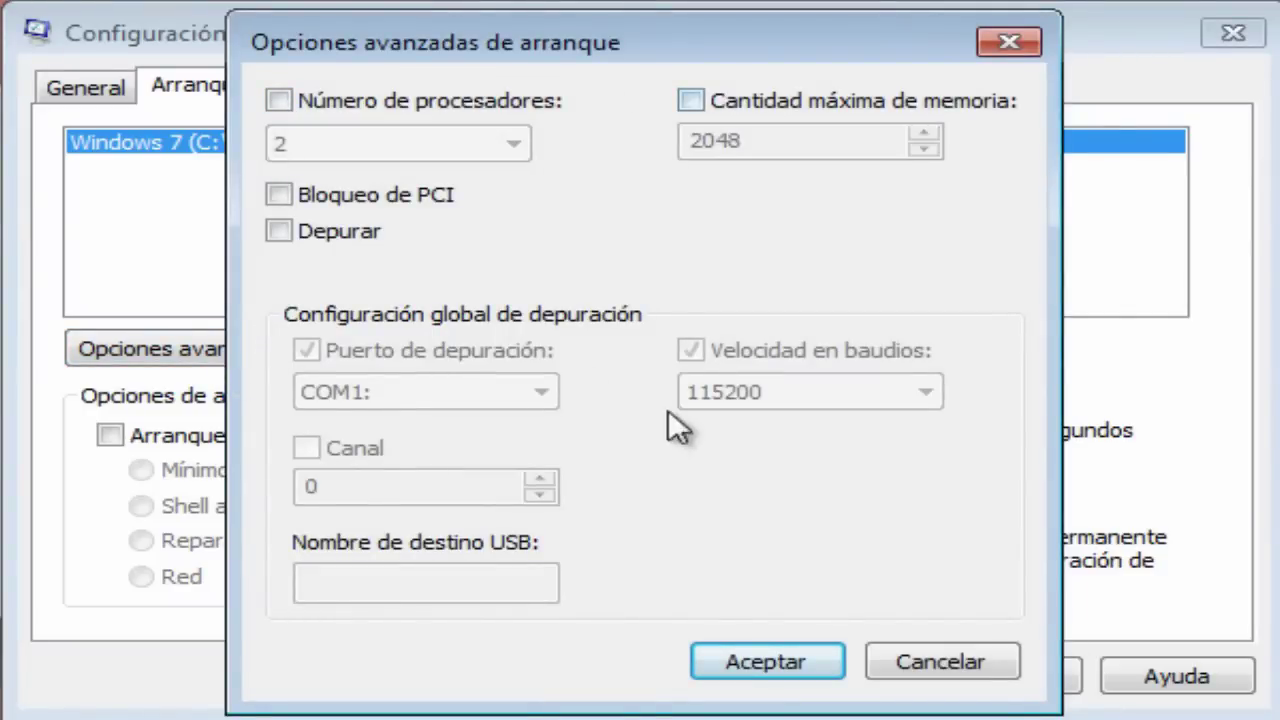
Enable the number of processors option for booting and set it to 2
{"action": "left_click", "coordinate": [355, 108]}
{"action": "left_click", "coordinate": [391, 150]}
{"action": "left_click", "coordinate": [375, 170]}
{"action": "left_click", "coordinate": [299, 100]}
{"action": "left_click", "coordinate": [450, 97]}
{"action": "left_click", "coordinate": [502, 147]}
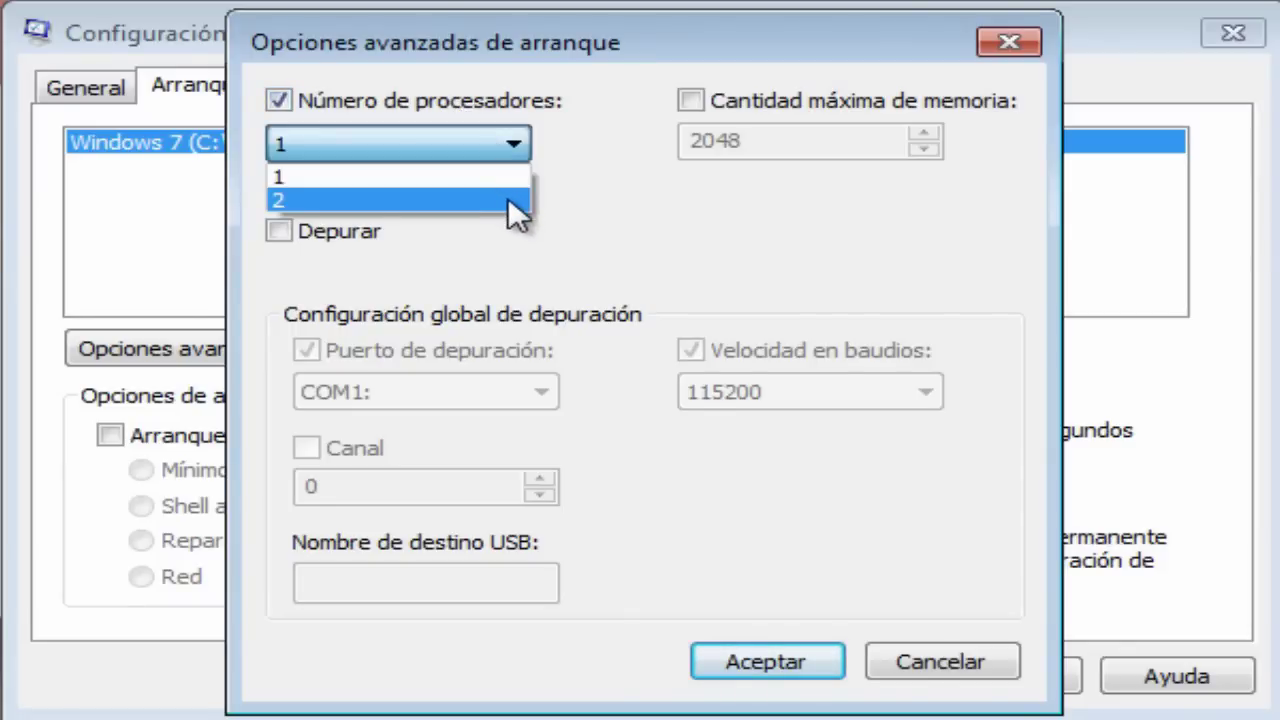
{"action": "left_click", "coordinate": [508, 199]}
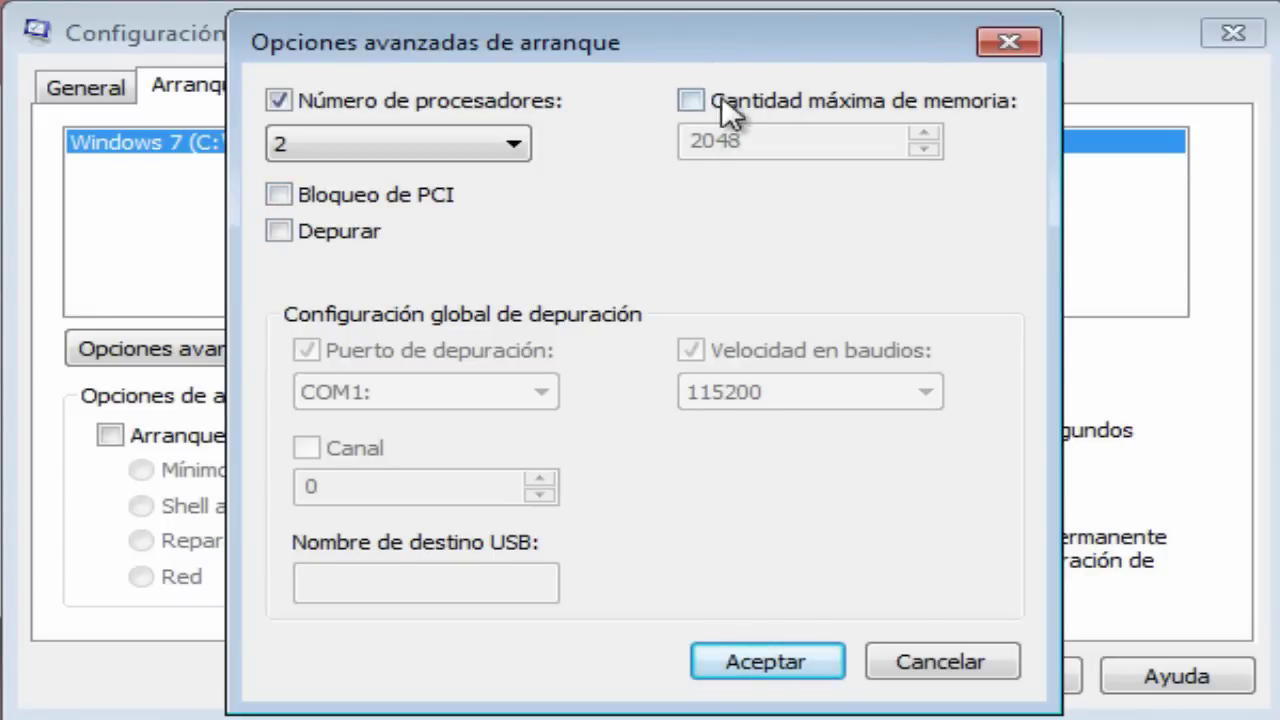
Enable the maximum memory option at 2048 and accept the advanced boot options
{"action": "left_click", "coordinate": [690, 101]}
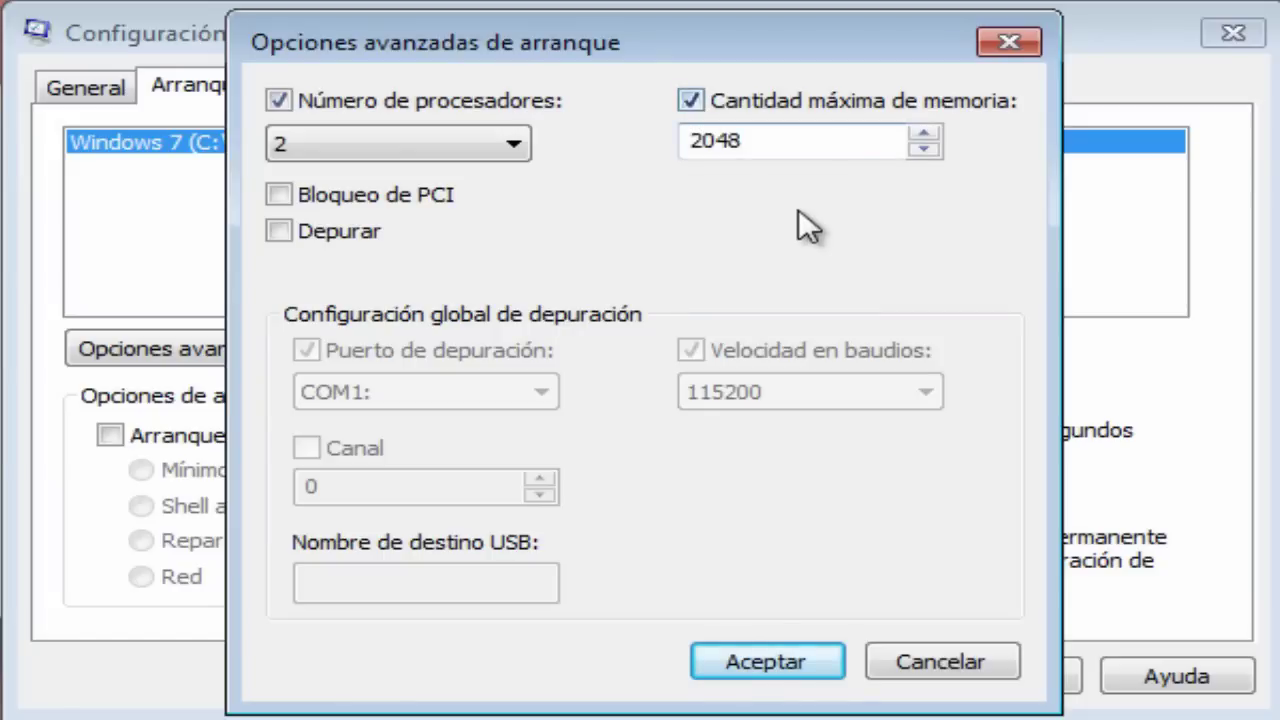
{"action": "left_click", "coordinate": [924, 134]}
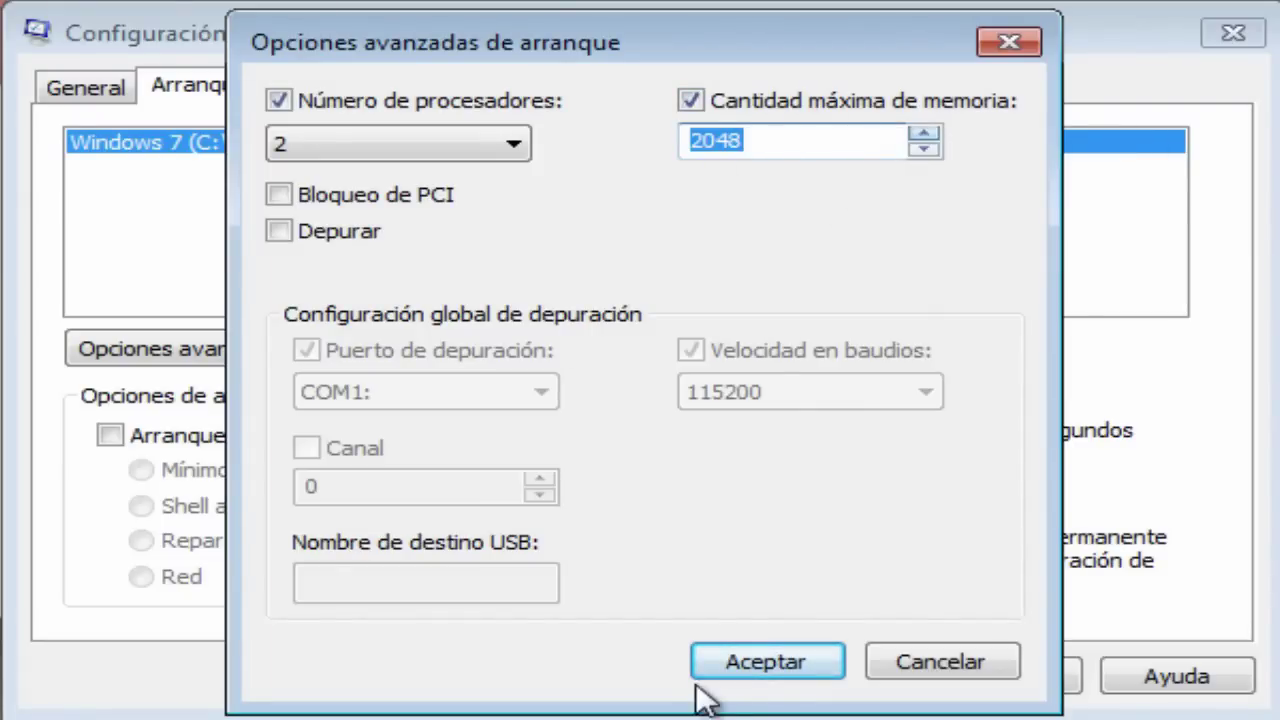
{"action": "left_click", "coordinate": [750, 663]}
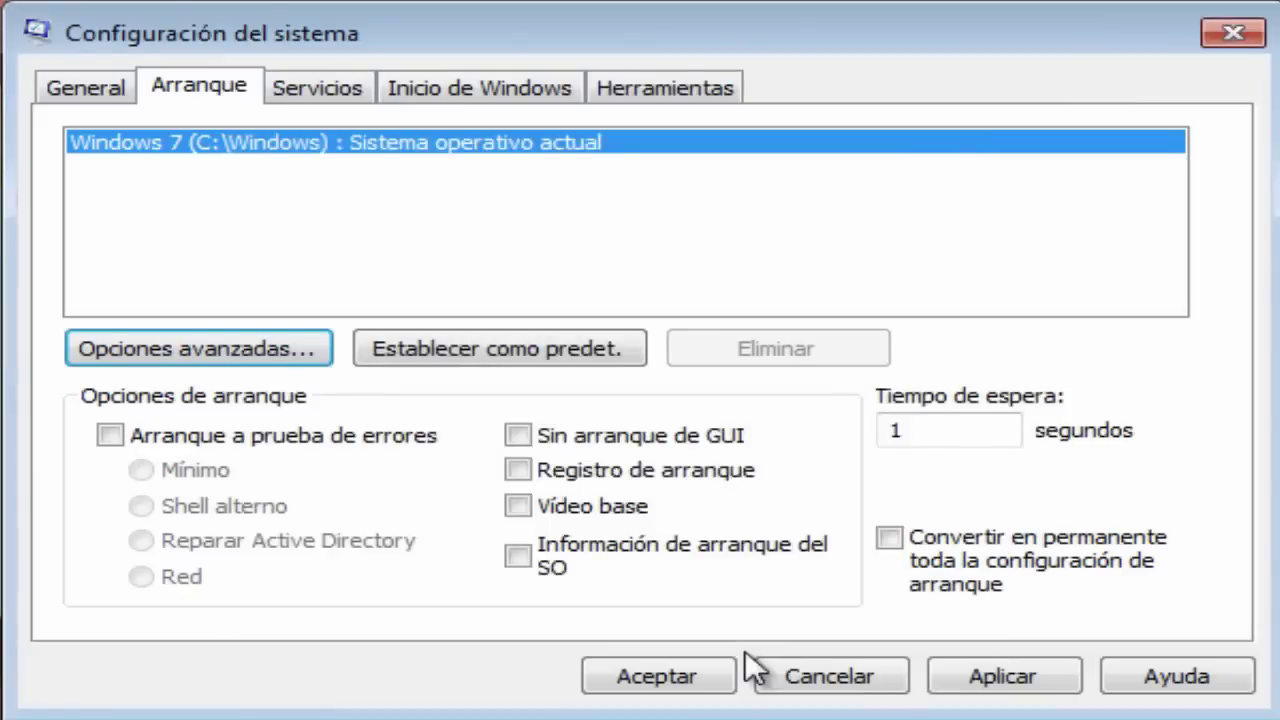
Return to the general startup settings, apply and accept the configuration changes, and exit without restarting the computer
{"action": "left_click", "coordinate": [123, 94]}
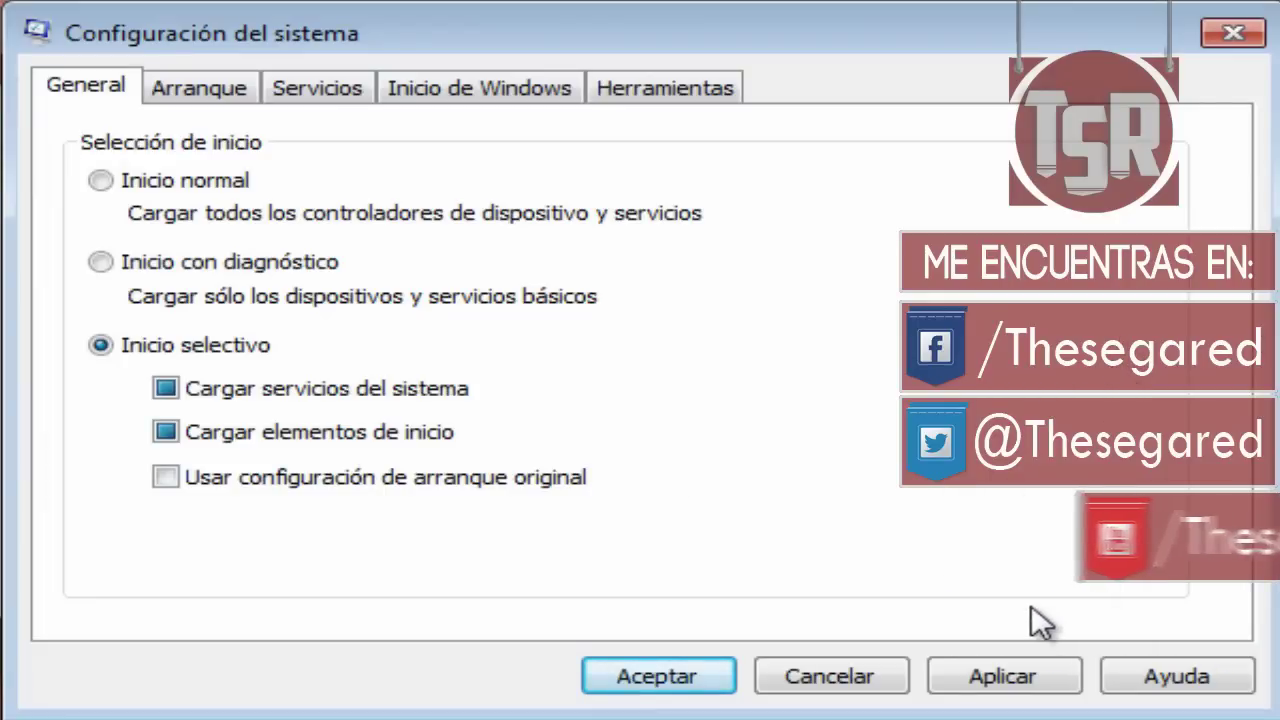
{"action": "left_click", "coordinate": [1010, 668]}
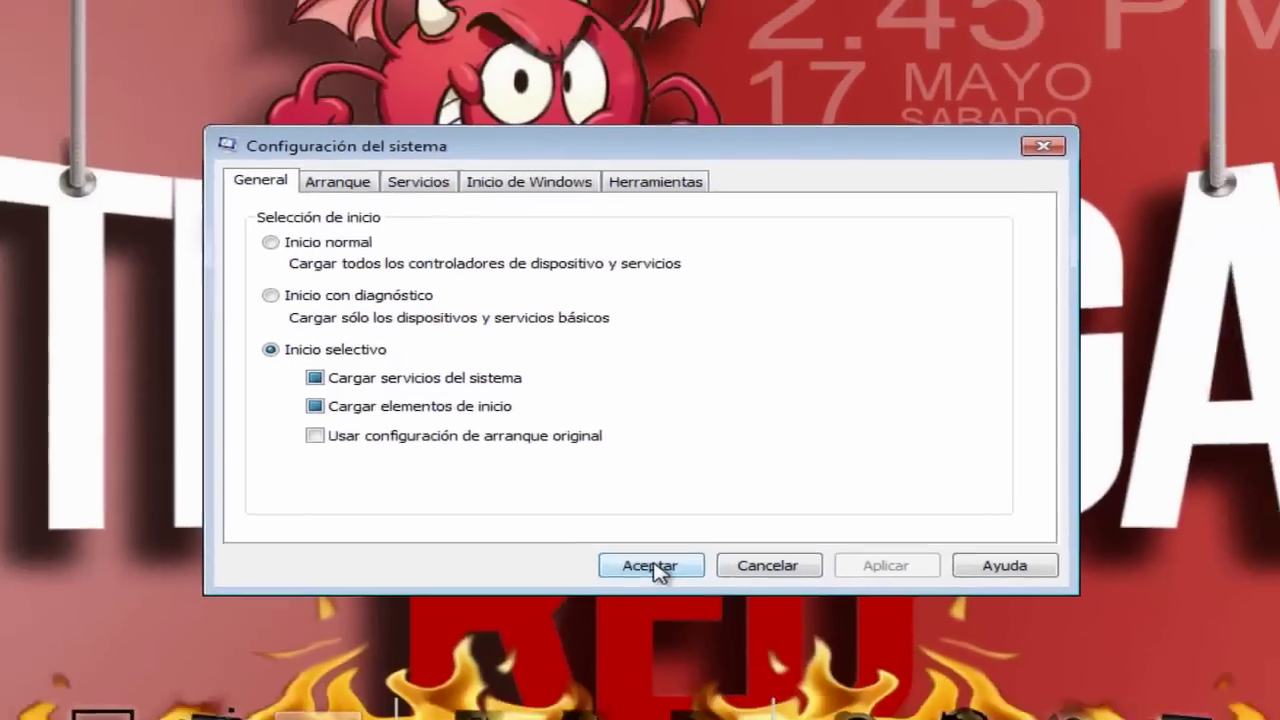
{"action": "left_click", "coordinate": [663, 642]}
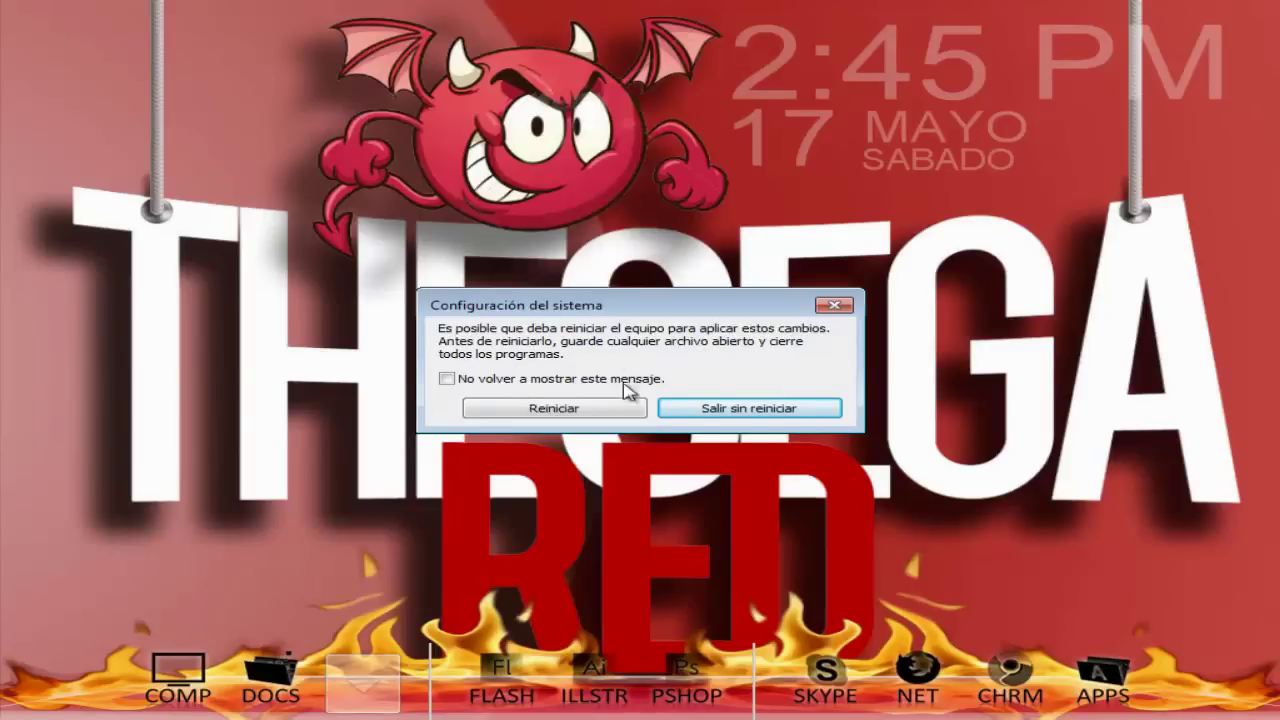
{"action": "left_click", "coordinate": [714, 410]}
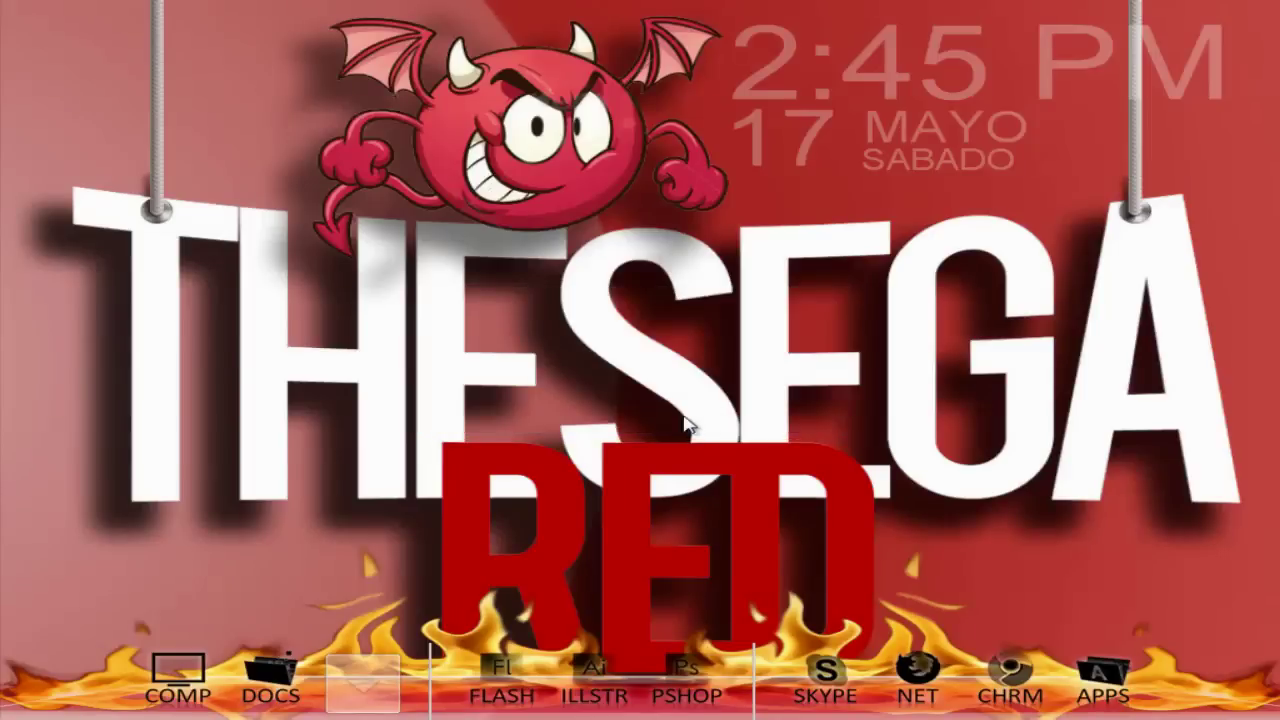